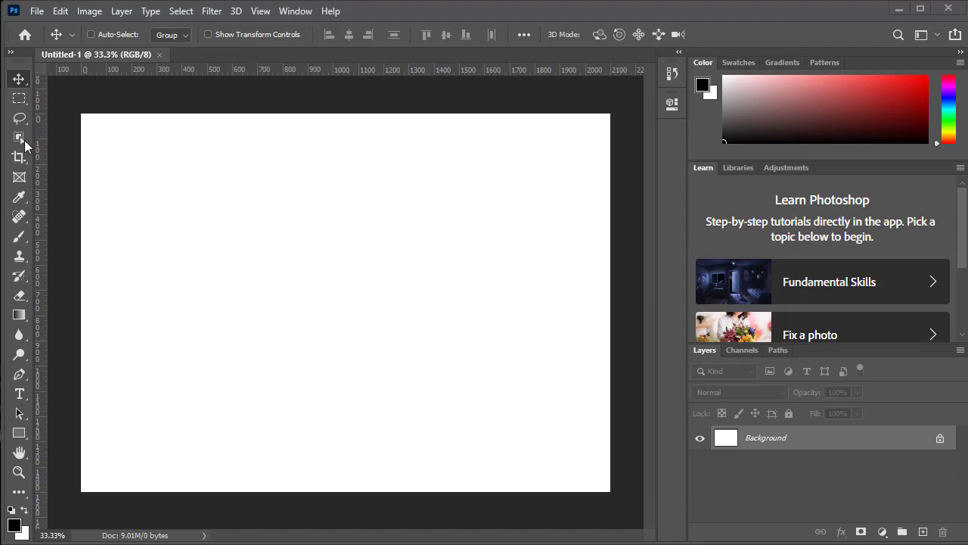
# Step: Draw a large rectangular frame in the middle of the blank canvas with the Frame tool and shift it slightly upward
pyautogui.click(20, 179)
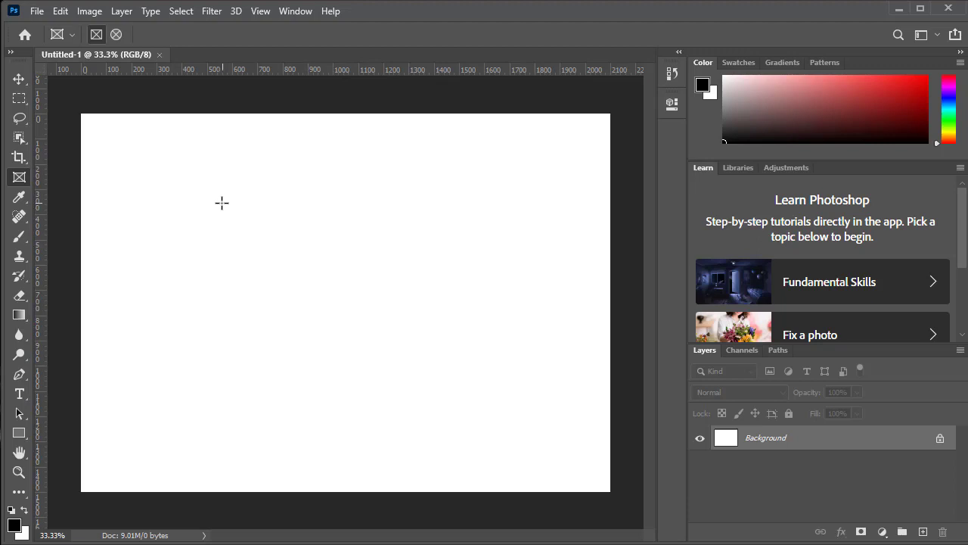
pyautogui.moveTo(198, 181); pyautogui.dragTo(511, 422)
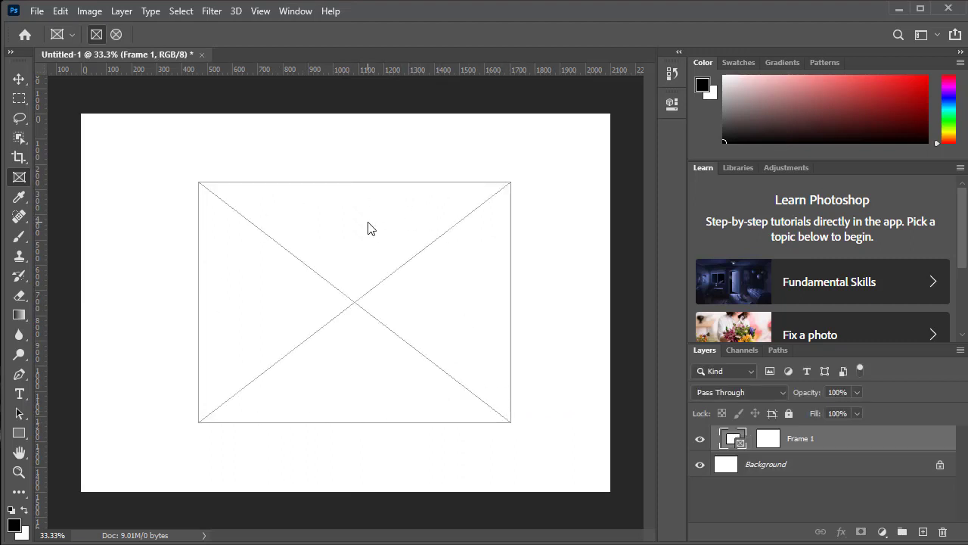
pyautogui.moveTo(354, 306); pyautogui.dragTo(353, 292)
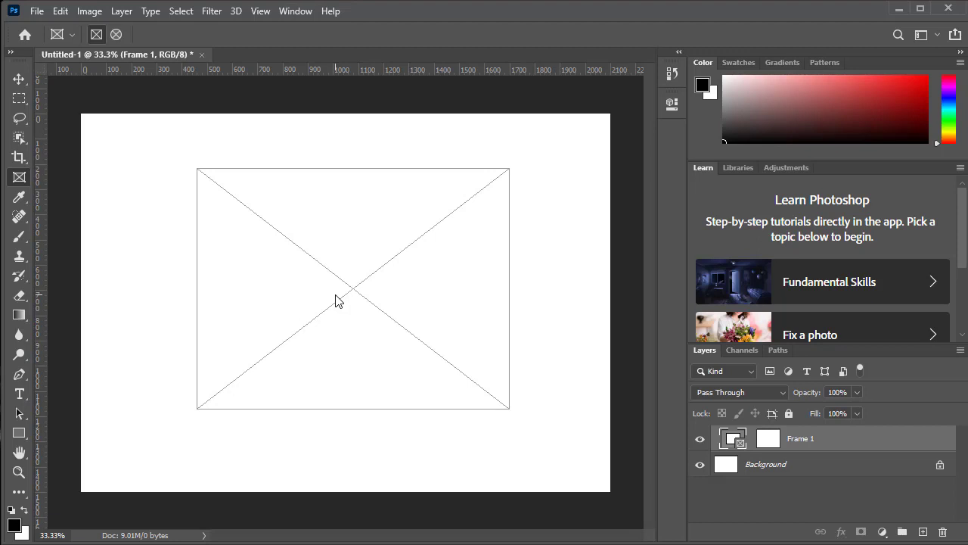
# Step: Open the image of the pink rose at sunset from the Music folder and dock its floating window among the open documents
pyautogui.click(37, 12)
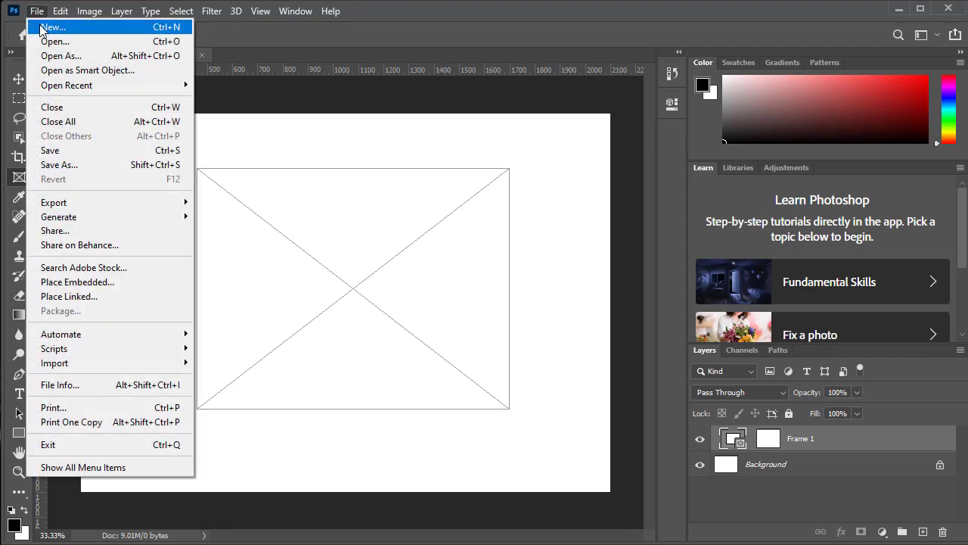
pyautogui.click(57, 42)
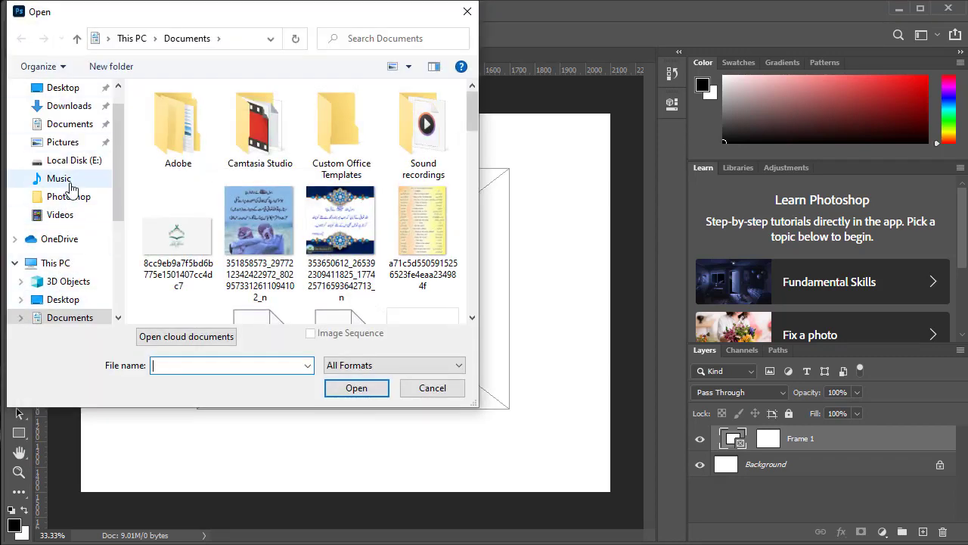
pyautogui.click(61, 179)
pyautogui.scroll(-2, 257, 217)
pyautogui.scroll(-5, 258, 217)
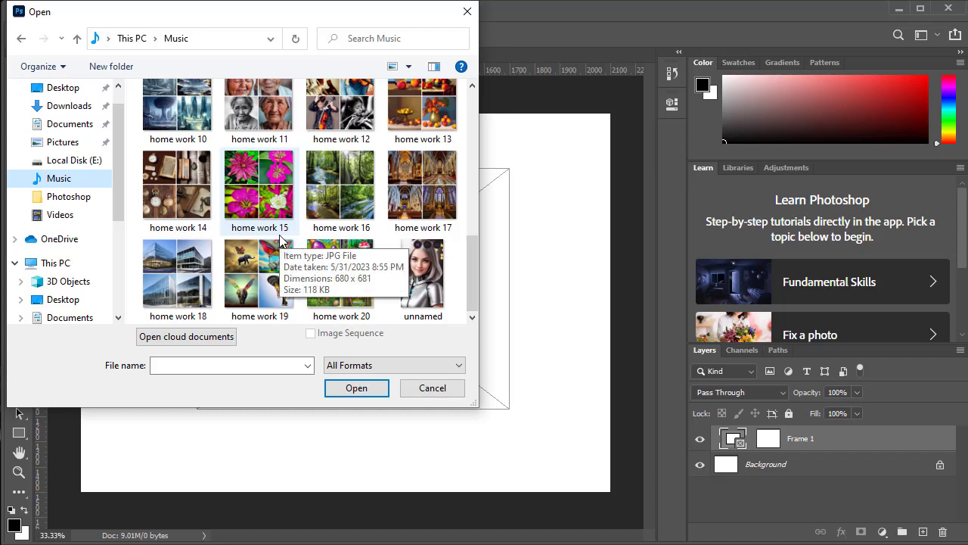
pyautogui.scroll(4, 279, 241)
pyautogui.scroll(2, 280, 241)
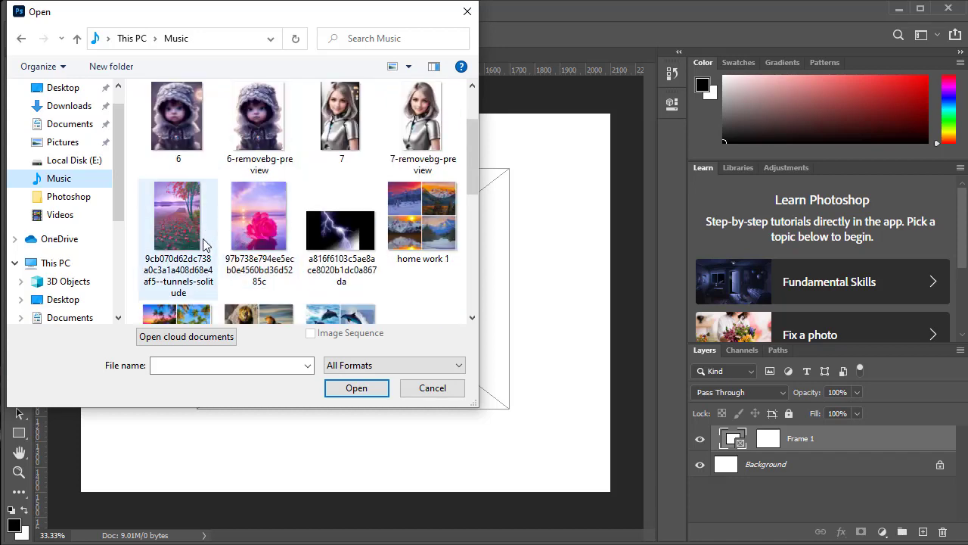
pyautogui.doubleClick(255, 246)
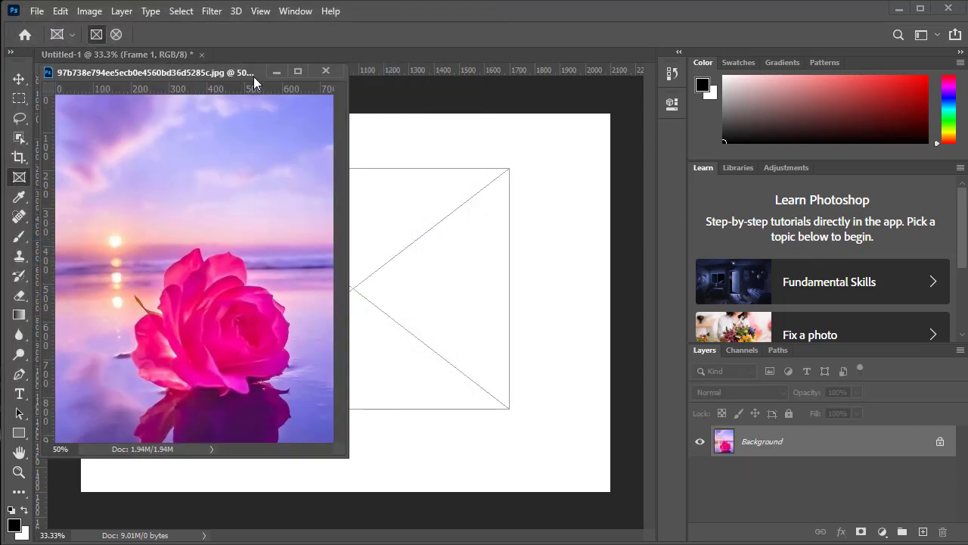
pyautogui.moveTo(255, 72); pyautogui.dragTo(298, 99)
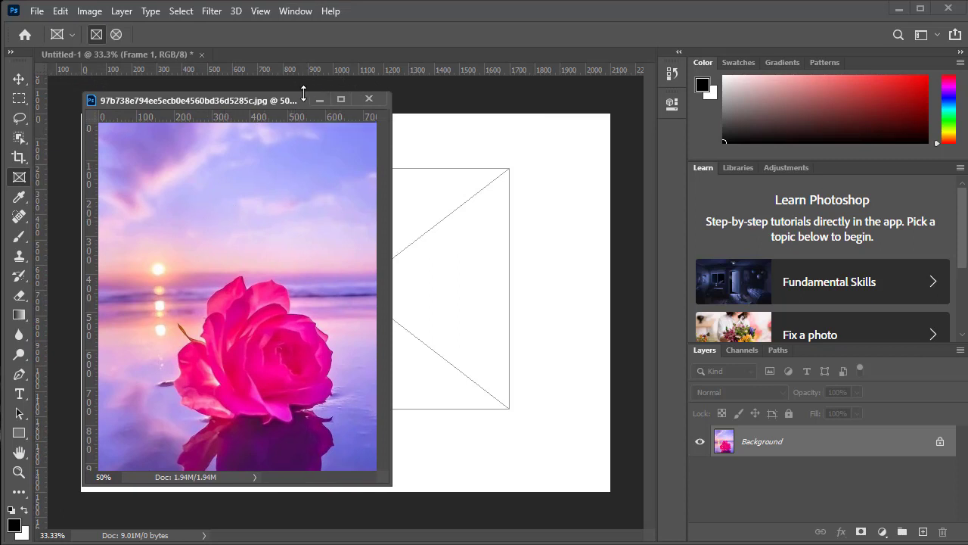
pyautogui.moveTo(294, 97); pyautogui.dragTo(295, 56)
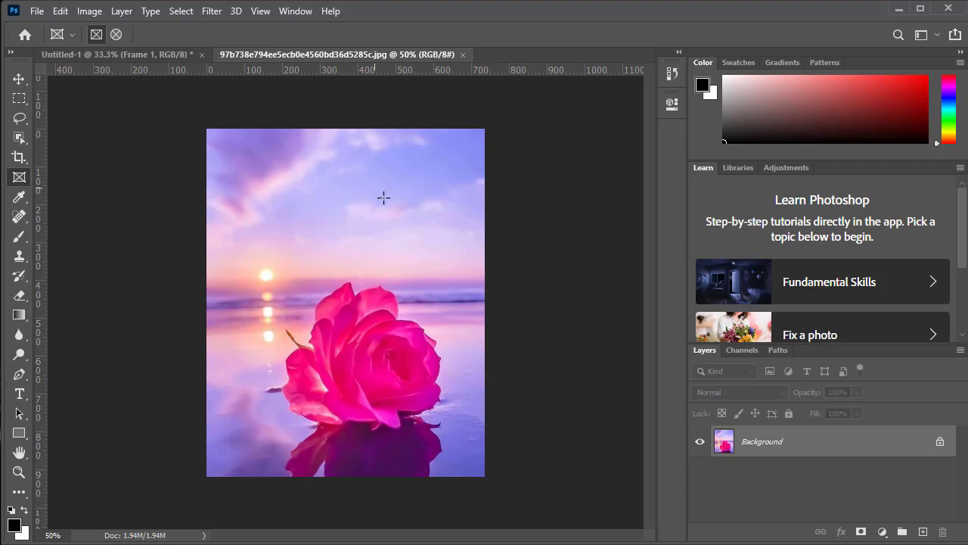
# Step: Place the rose image into the frame in the Untitled-1 document and move it down inside the frame
pyautogui.click(19, 78)
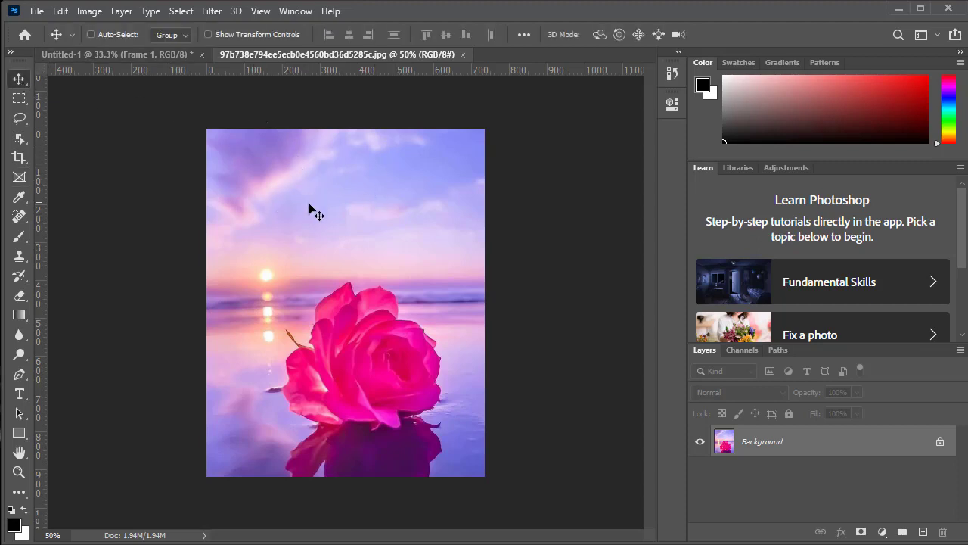
pyautogui.moveTo(316, 226); pyautogui.dragTo(339, 240)
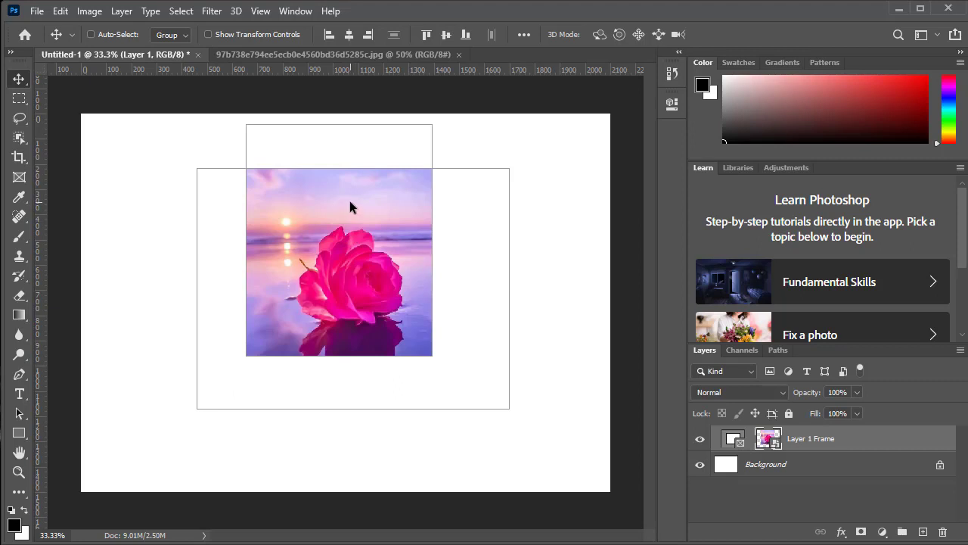
pyautogui.moveTo(350, 200); pyautogui.dragTo(356, 263)
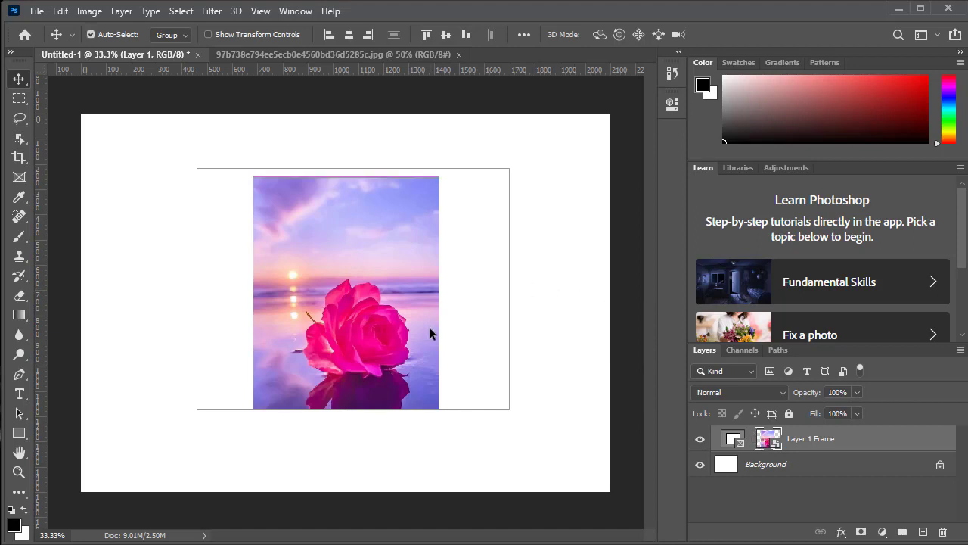
# Step: Scale the rose image proportionally to 206.72% and reposition it so that it fills the whole frame with the rose right of centre
pyautogui.hotkey('ctrl', 't')
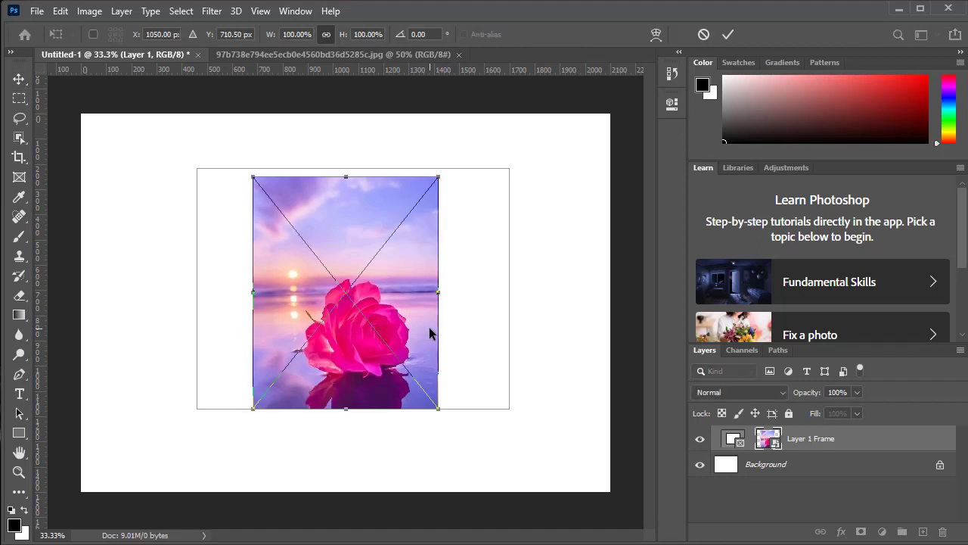
pyautogui.moveTo(439, 174); pyautogui.dragTo(514, 119)
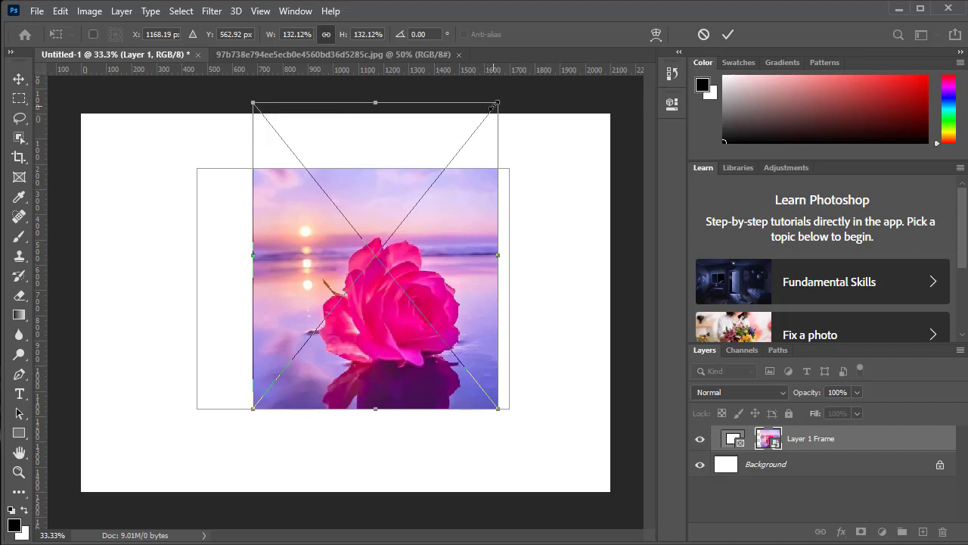
pyautogui.moveTo(495, 105); pyautogui.dragTo(522, 126)
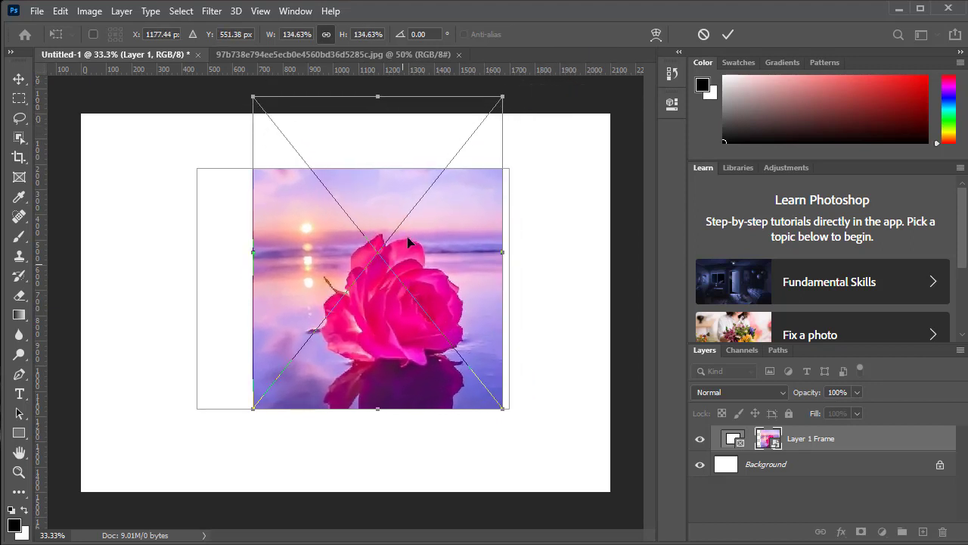
pyautogui.moveTo(439, 276); pyautogui.dragTo(407, 280)
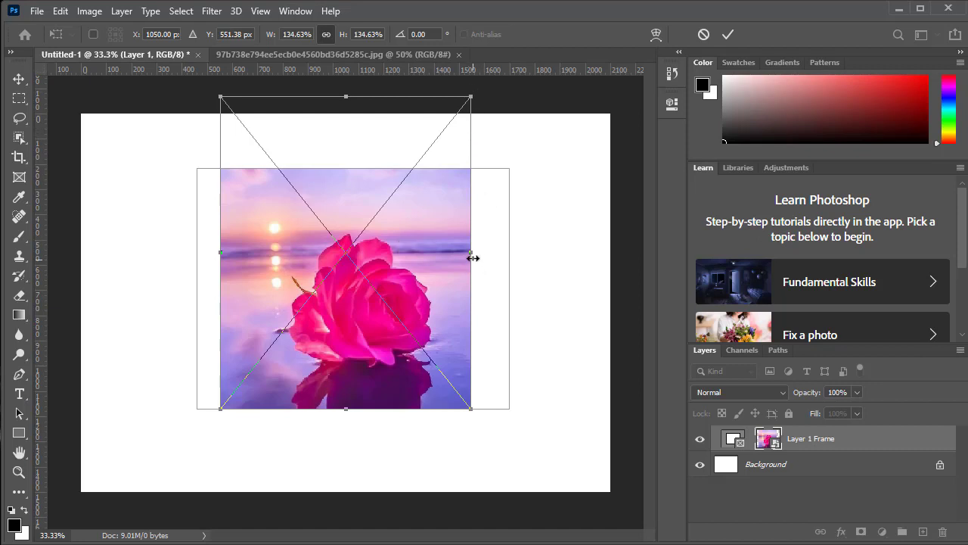
pyautogui.moveTo(472, 259); pyautogui.dragTo(509, 261)
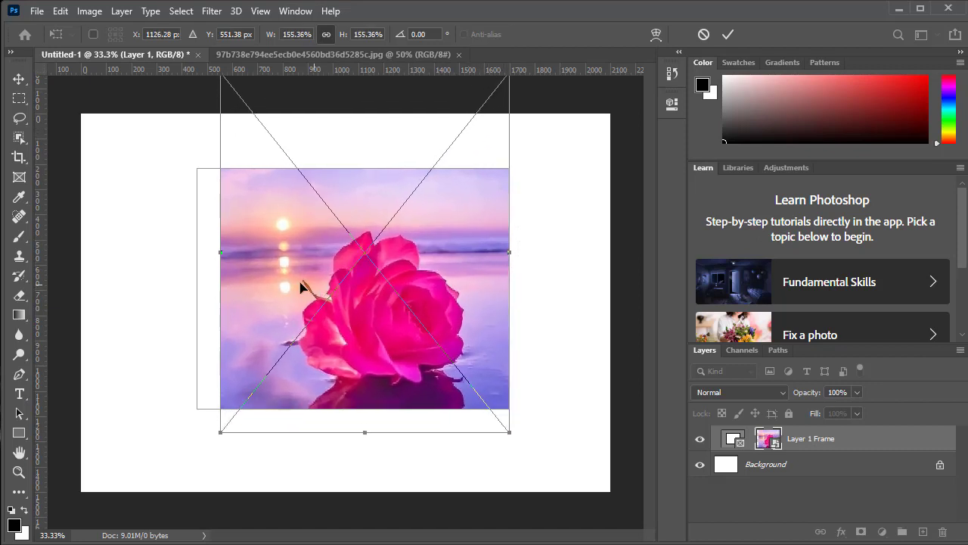
pyautogui.moveTo(217, 253); pyautogui.dragTo(125, 304)
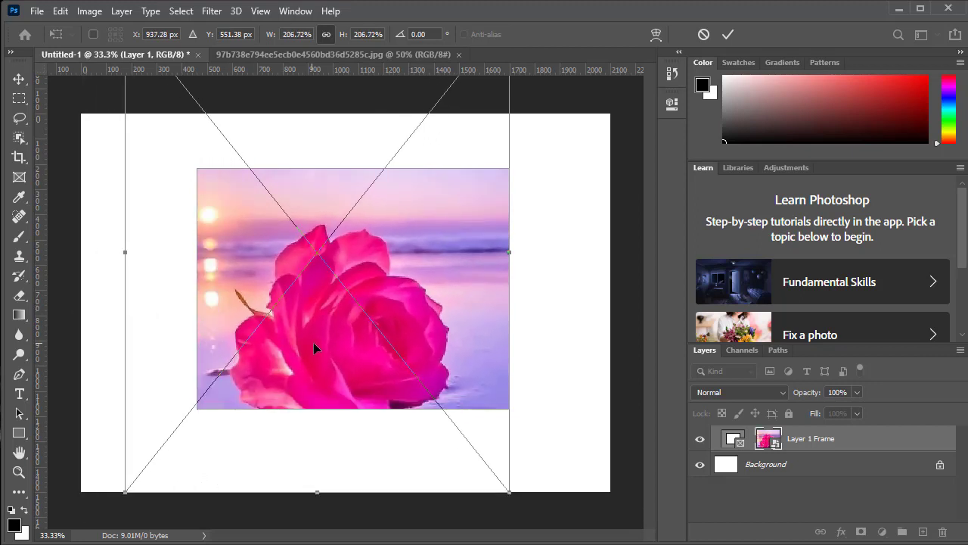
pyautogui.moveTo(313, 343); pyautogui.dragTo(315, 289)
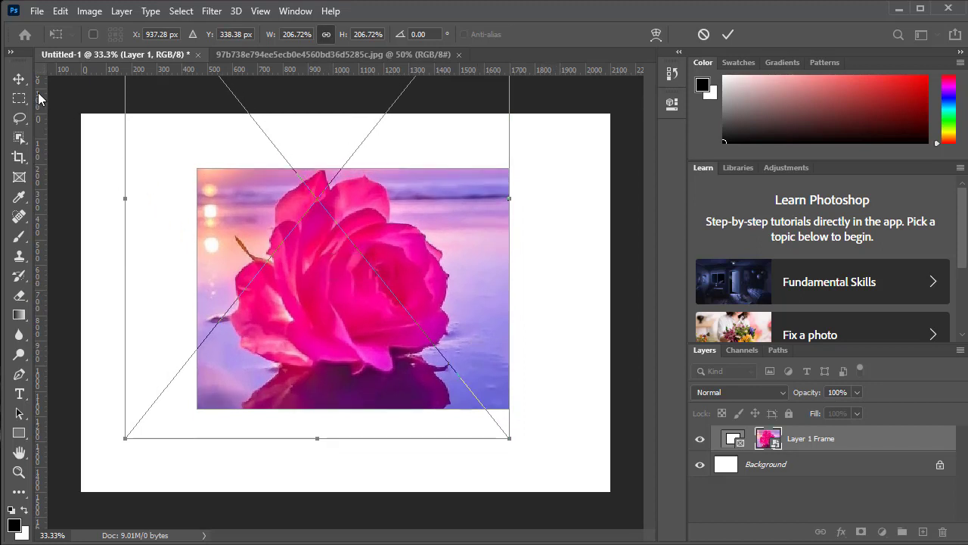
pyautogui.click(19, 78)
pyautogui.moveTo(346, 288); pyautogui.dragTo(391, 291)
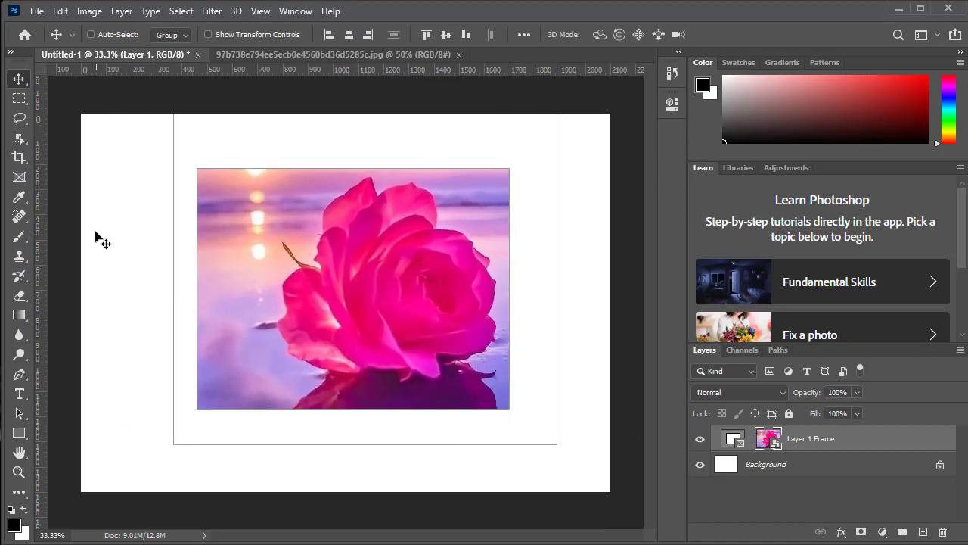
# Step: Browse the Learn tutorials and look through the projects under Fix a photo
pyautogui.click(18, 179)
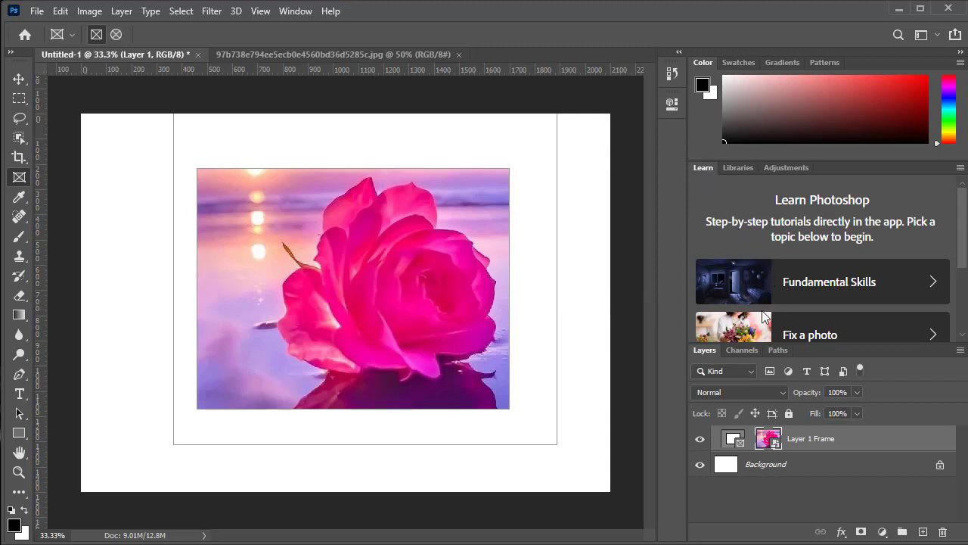
pyautogui.scroll(-3, 771, 292)
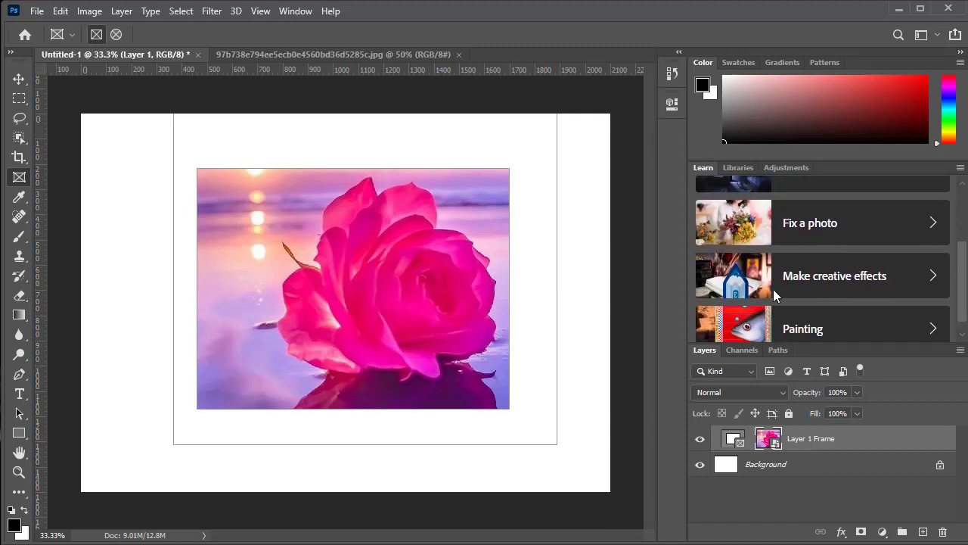
pyautogui.scroll(3, 773, 289)
pyautogui.scroll(-1, 773, 288)
pyautogui.click(773, 274)
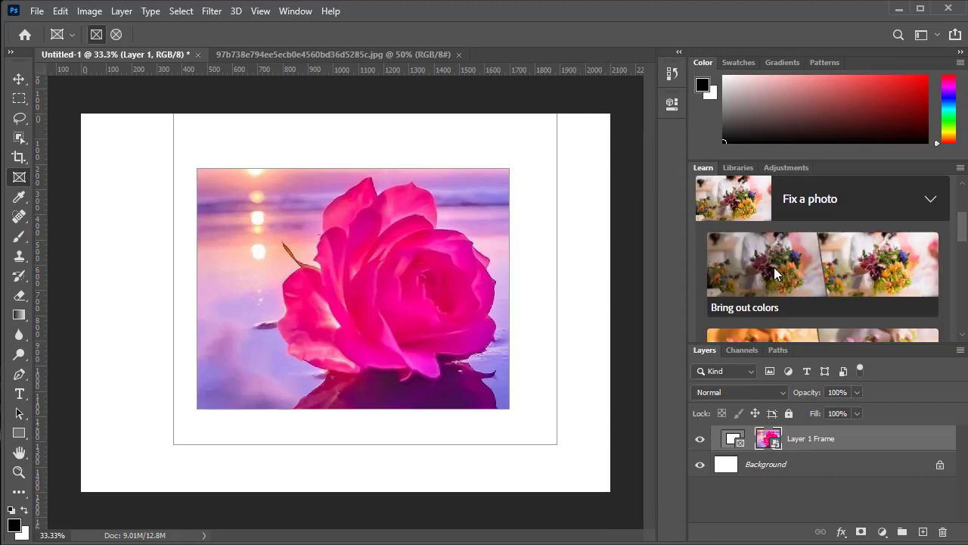
pyautogui.scroll(-5, 800, 240)
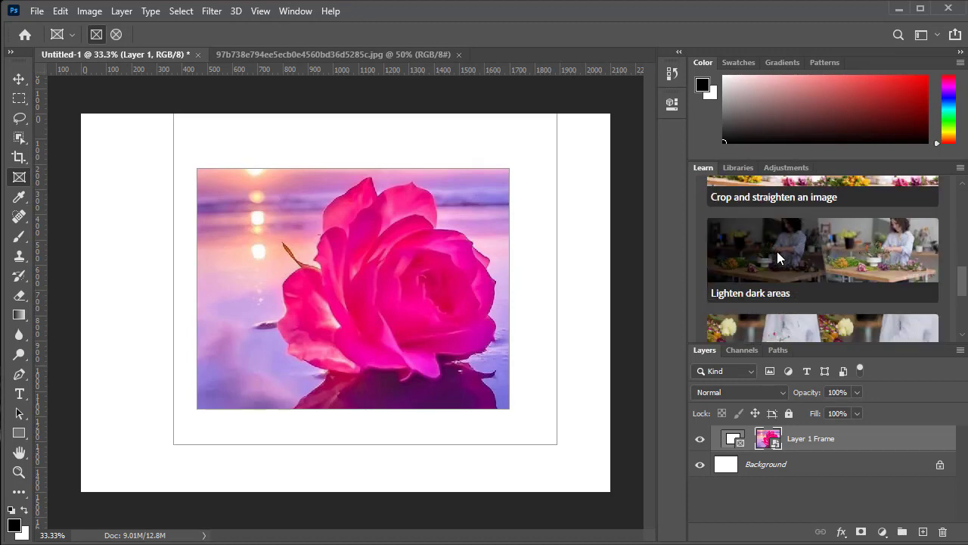
pyautogui.scroll(-2, 780, 250)
pyautogui.scroll(1, 789, 255)
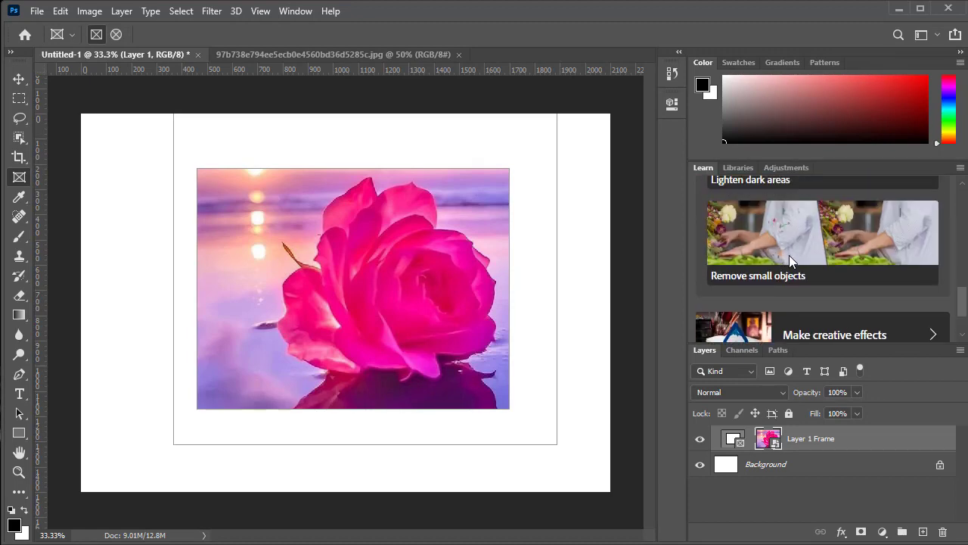
pyautogui.scroll(-1, 793, 265)
# Step: Open the "Duplicate small objects and textures" tutorial from Make creative effects and dock its sample document with the other open documents
pyautogui.click(793, 265)
pyautogui.scroll(-1, 794, 262)
pyautogui.scroll(4, 794, 263)
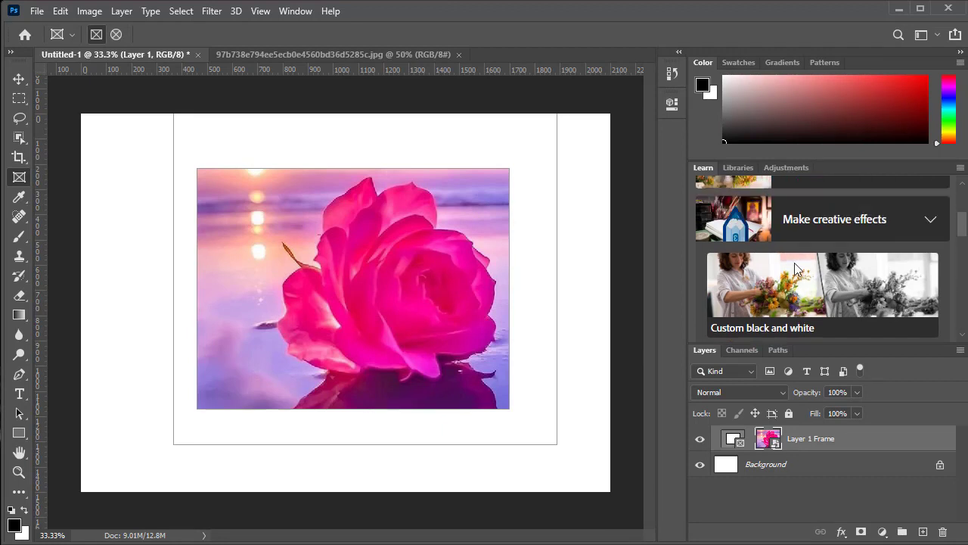
pyautogui.scroll(-5, 791, 259)
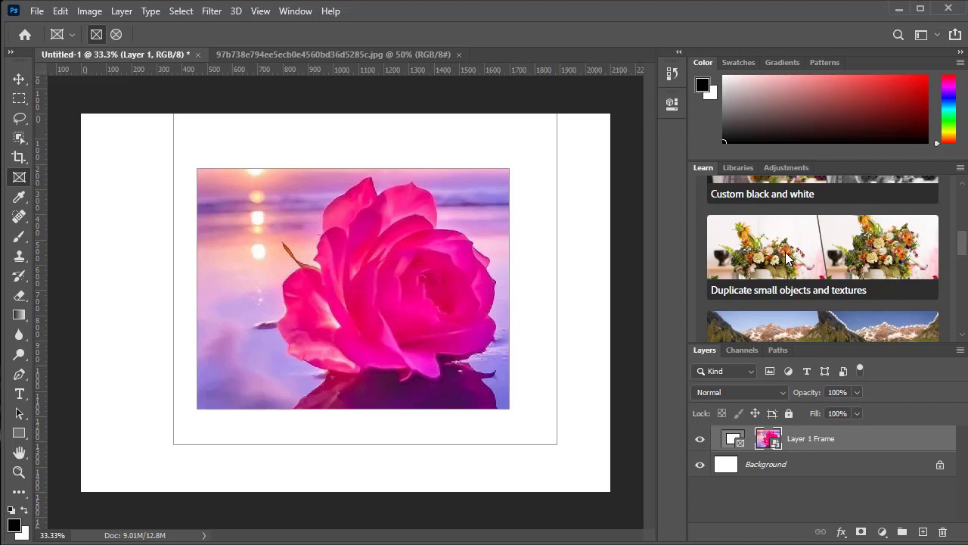
pyautogui.click(734, 254)
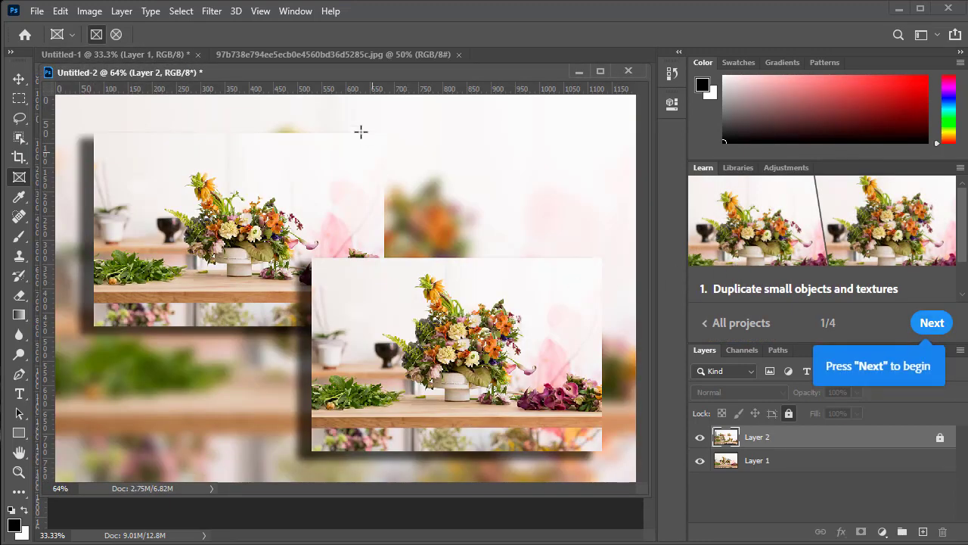
pyautogui.moveTo(376, 72)
pyautogui.mouseDown()
pyautogui.moveTo(370, 142)
pyautogui.moveTo(376, 56)
pyautogui.mouseUp()
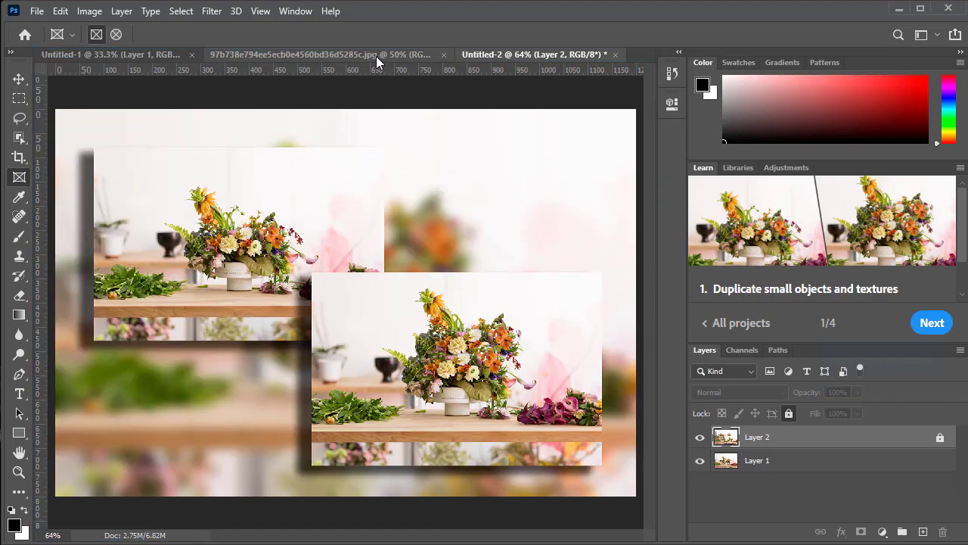
# Step: Copy the flower bouquet layer from Untitled-2 into the Untitled-1 document, placing it over the framed rose
pyautogui.click(23, 77)
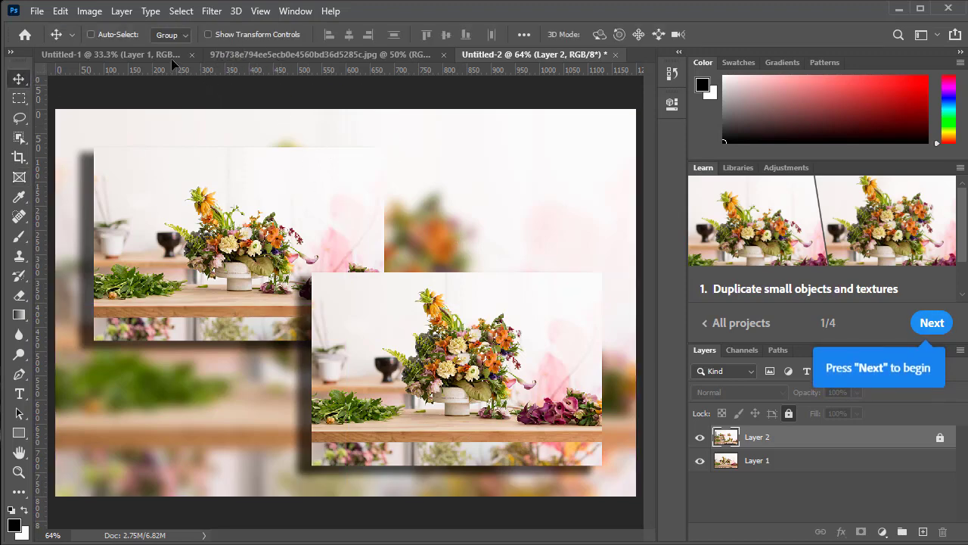
pyautogui.moveTo(171, 58); pyautogui.dragTo(379, 316)
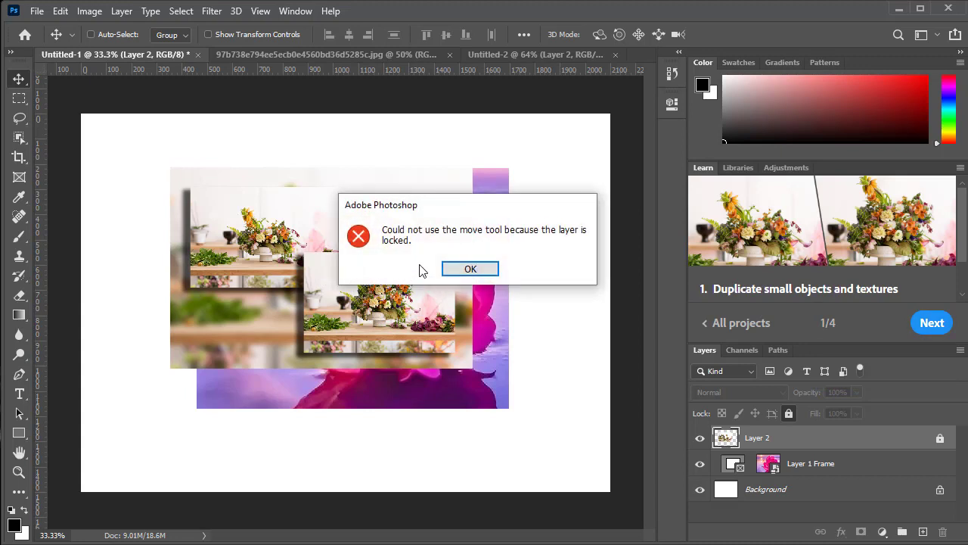
pyautogui.click(465, 271)
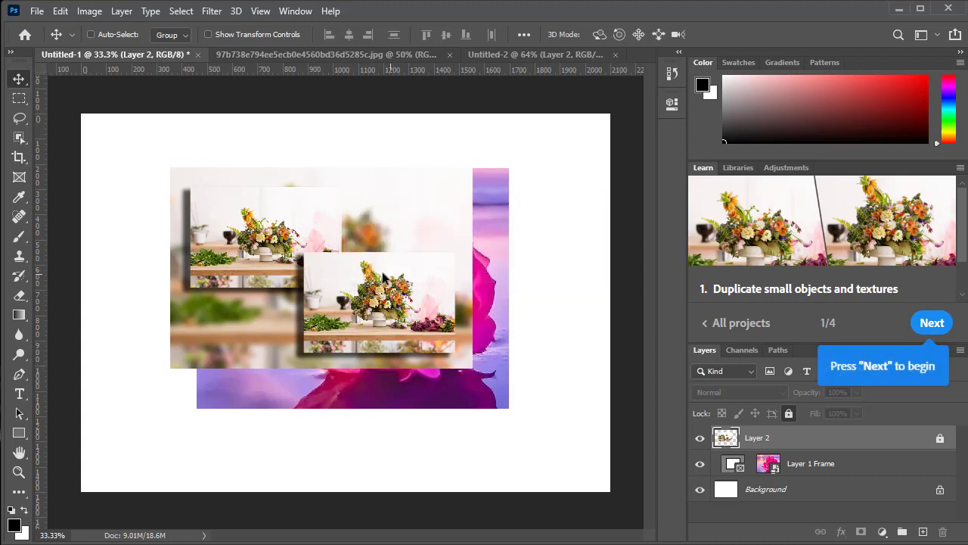
# Step: Unlock Layer 2 and move the bouquet picture slightly down and to the right over the framed rose
pyautogui.click(399, 318)
pyautogui.click(467, 269)
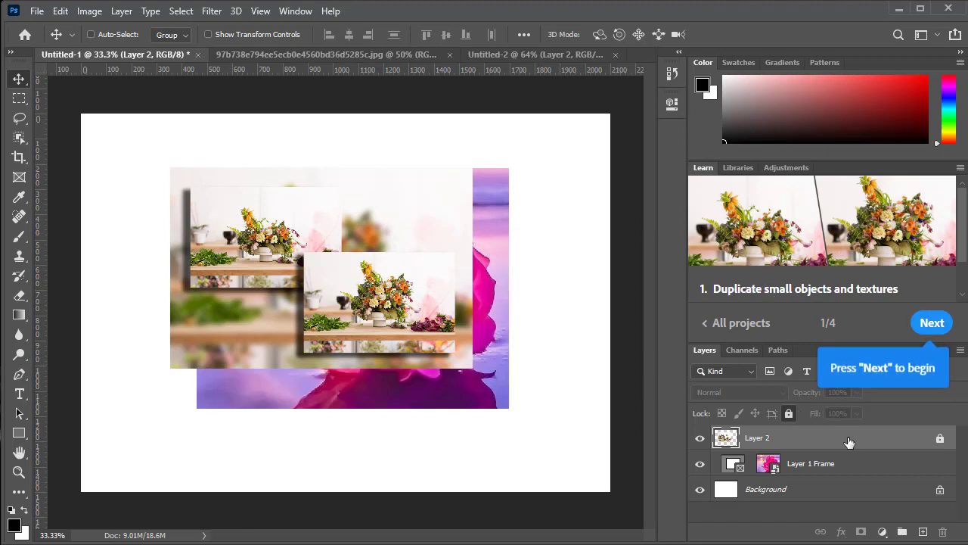
pyautogui.click(940, 440)
pyautogui.moveTo(456, 314); pyautogui.dragTo(478, 337)
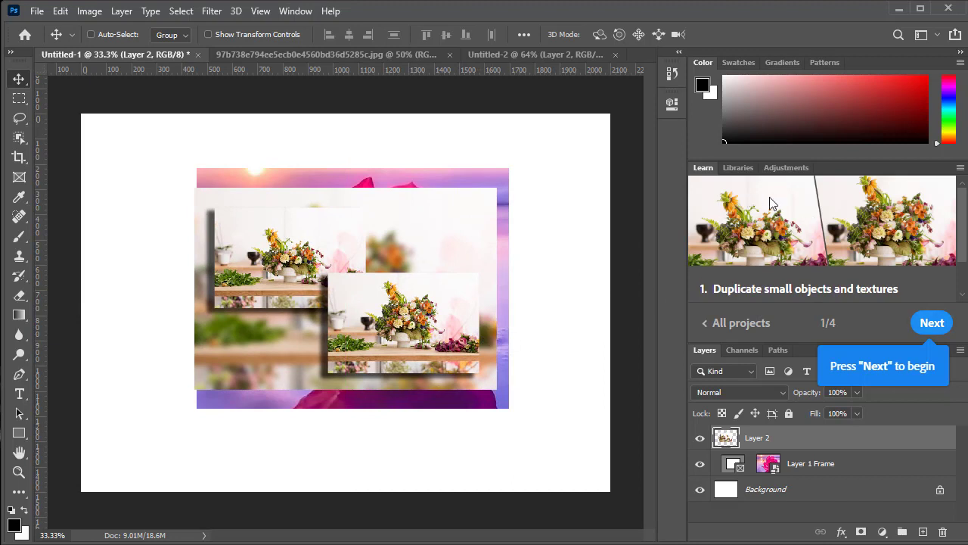
# Step: Start the "Duplicate small objects and textures" tutorial and advance it to step 2, "Adding more flowers to the bouquet"
pyautogui.scroll(-2, 752, 218)
pyautogui.scroll(2, 752, 213)
pyautogui.click(929, 325)
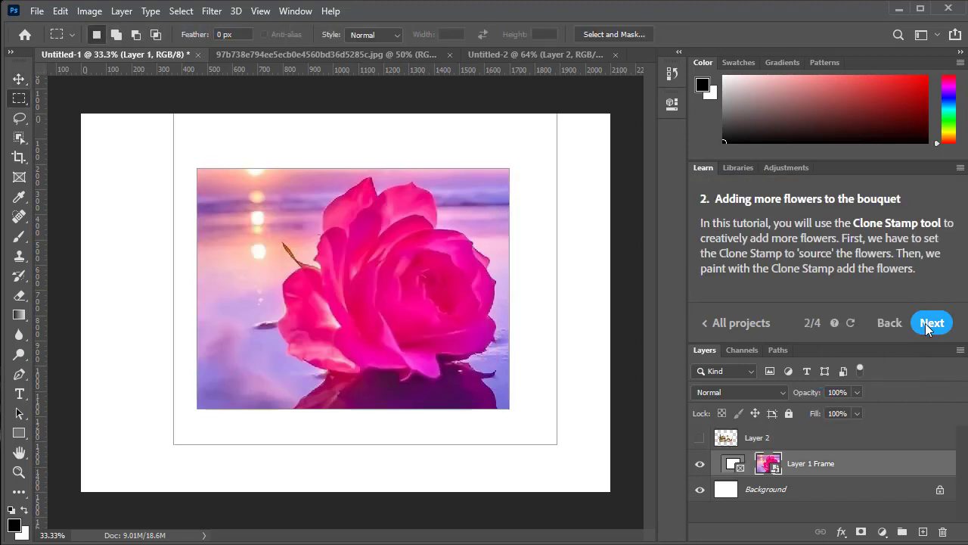